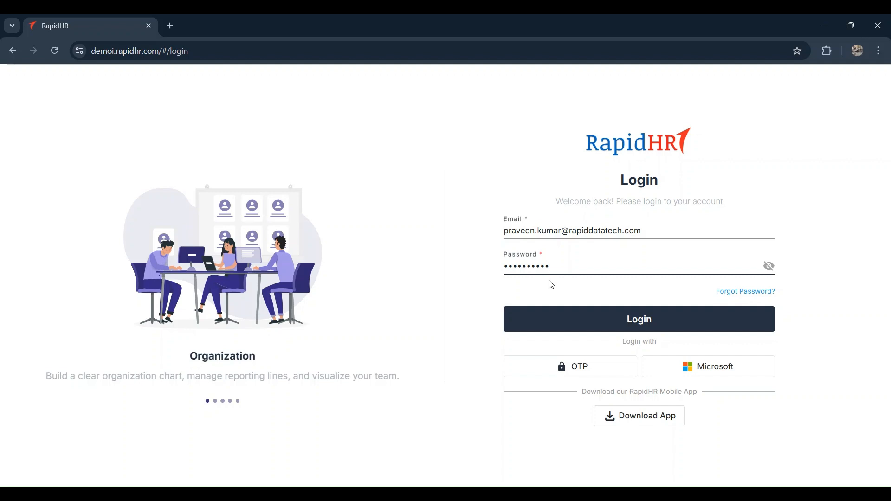
# Step: Log in with the entered credentials and open the organization's employee Probation Policy list
pyautogui.click(582, 310)
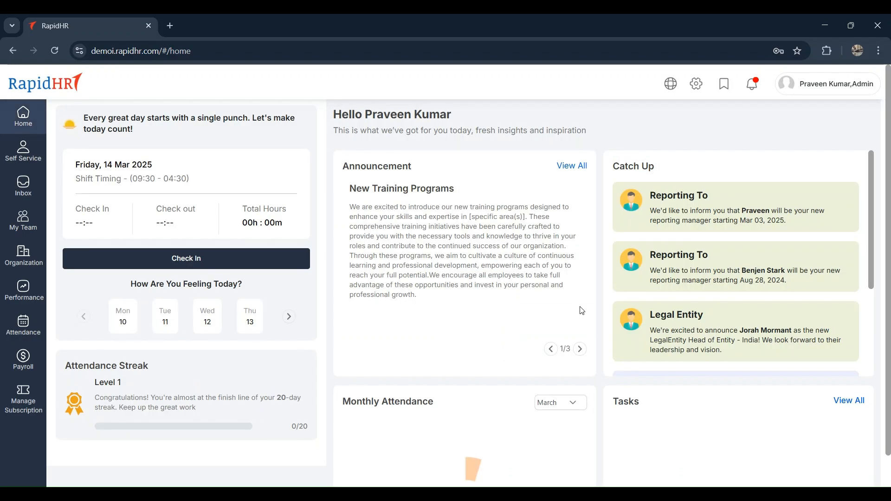
pyautogui.click(549, 214)
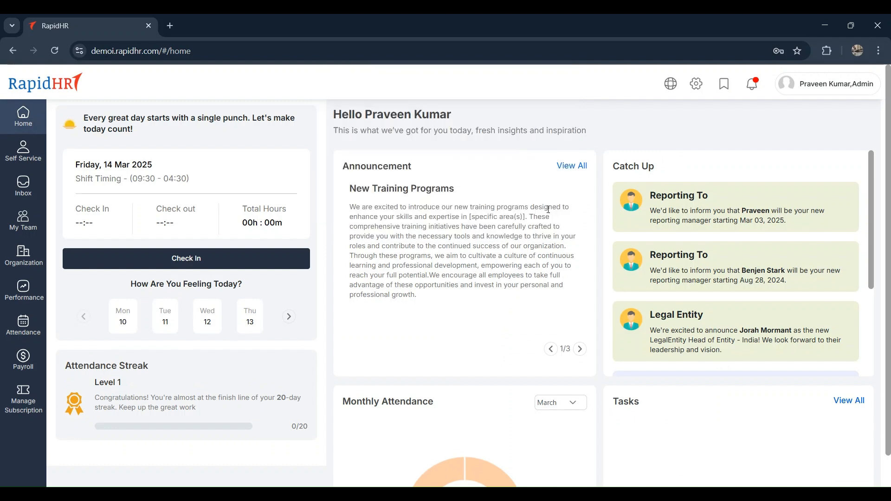
pyautogui.click(21, 255)
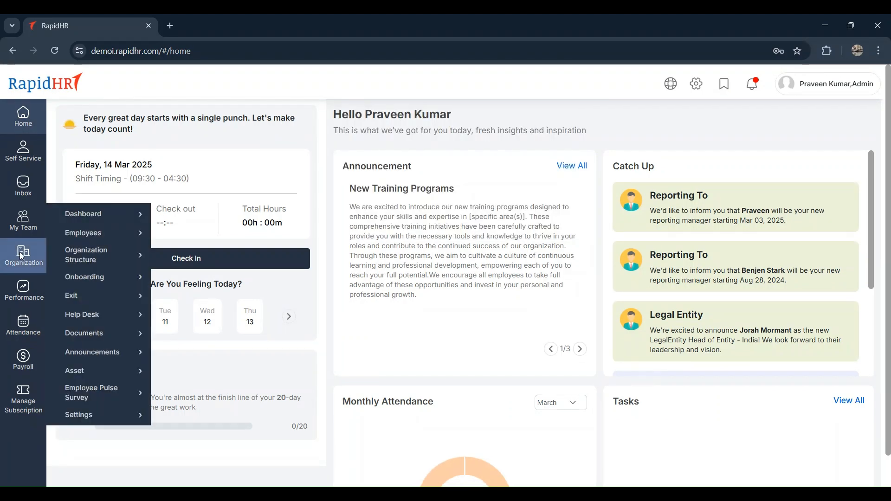
pyautogui.click(126, 111)
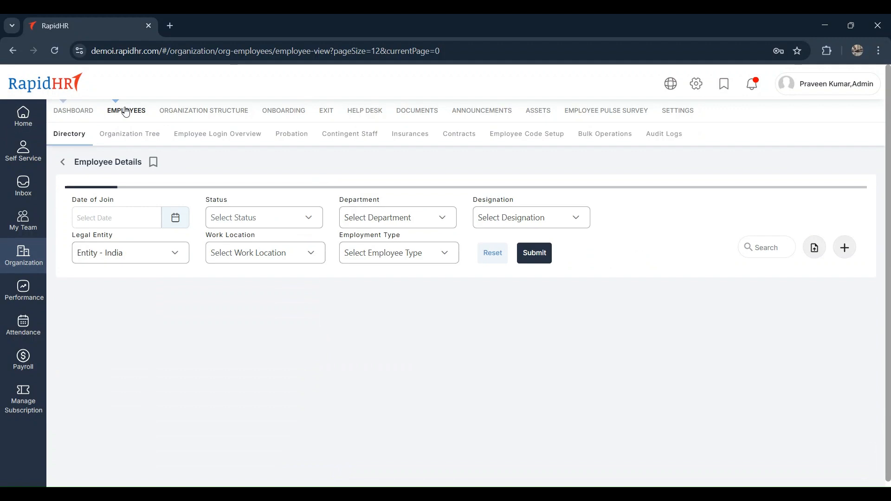
pyautogui.click(291, 135)
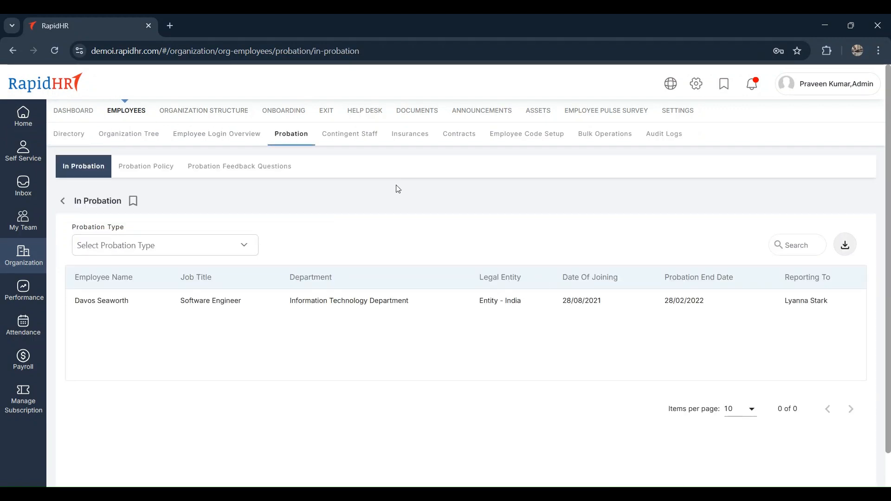
pyautogui.click(148, 165)
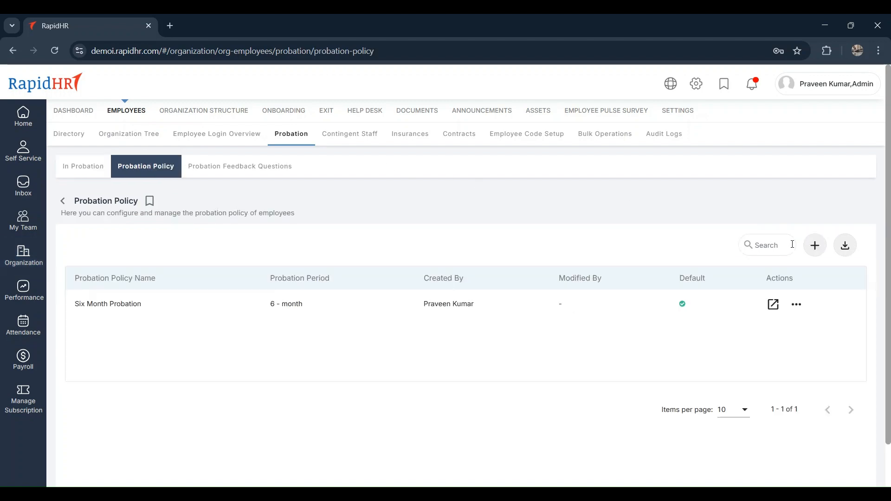
# Step: Start a new probation policy with both the name and the description "Three Month Probation"
pyautogui.click(816, 247)
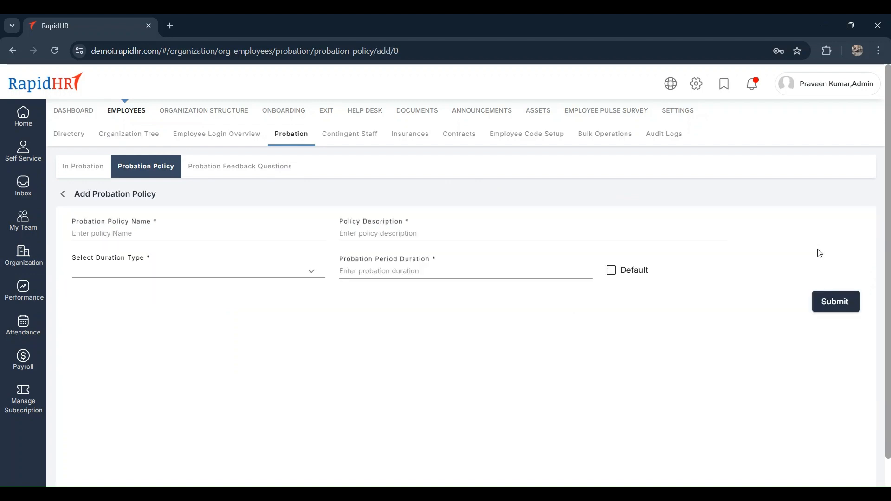
pyautogui.click(242, 233)
pyautogui.write('Three')
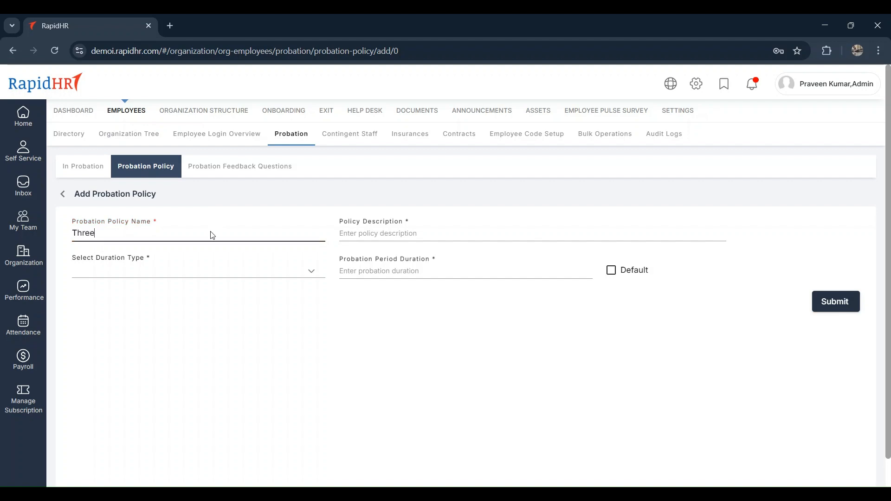
pyautogui.write(' Month Probation')
pyautogui.click(480, 237)
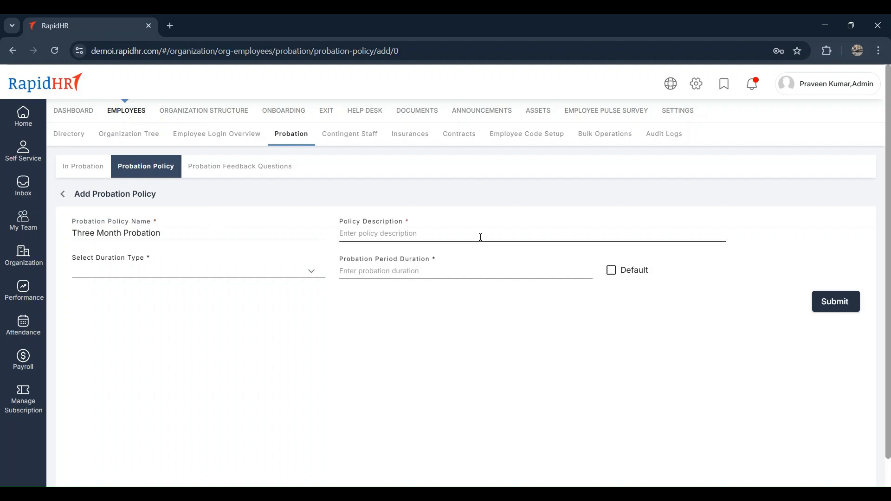
pyautogui.write('Three Month Probation')
# Step: Set the new policy's duration type to Months and its probation period to 3, and submit it as a non-default policy
pyautogui.click(202, 278)
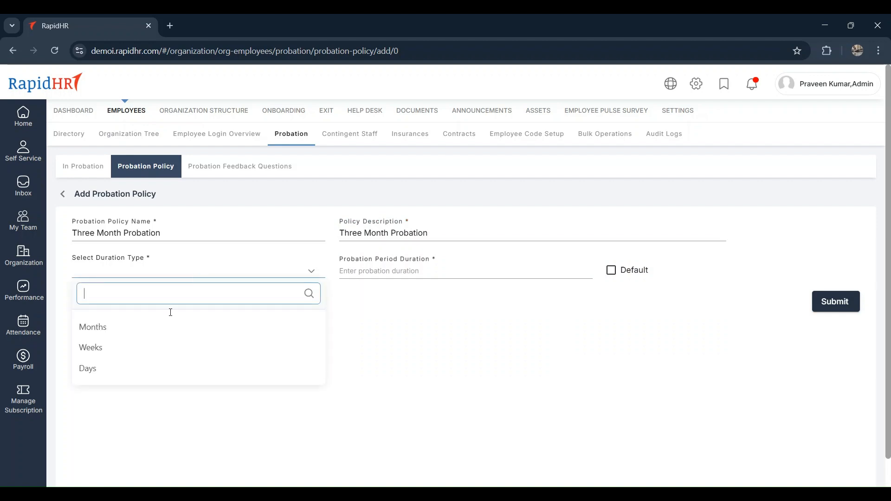
pyautogui.click(153, 334)
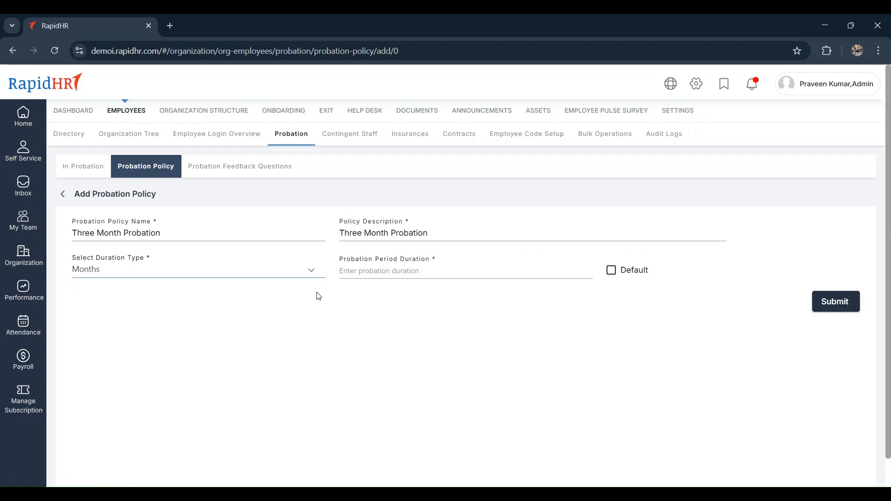
pyautogui.click(376, 271)
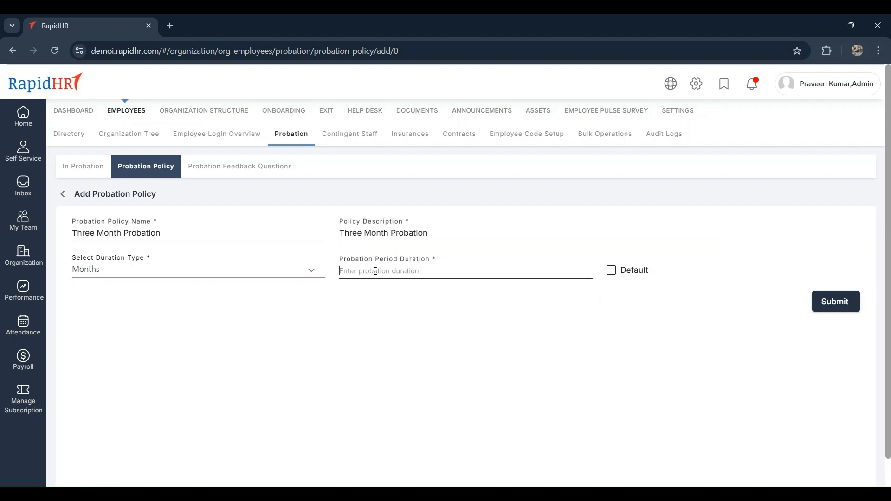
pyautogui.write('3')
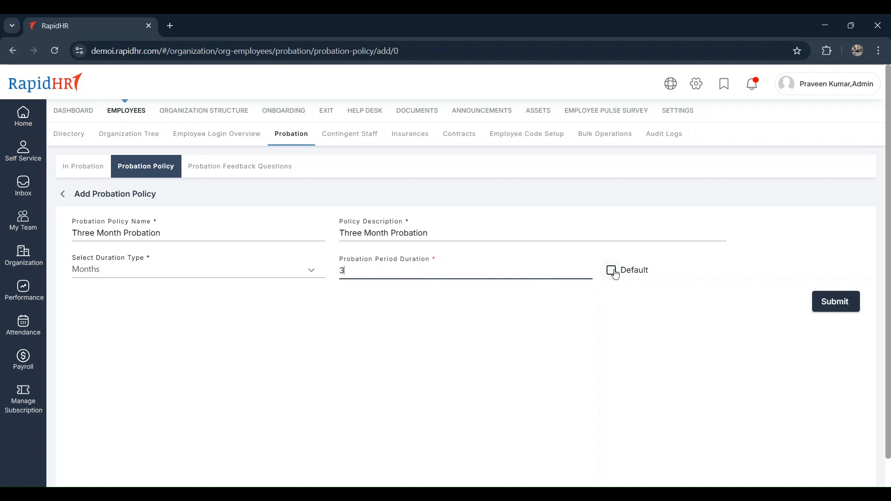
pyautogui.click(834, 305)
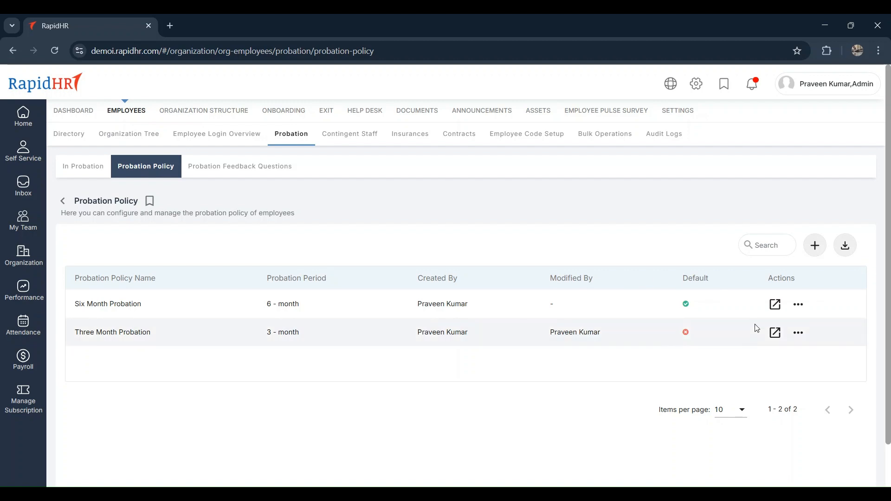
# Step: Open the Three Month Probation policy for editing and resubmit its details as they are
pyautogui.click(799, 334)
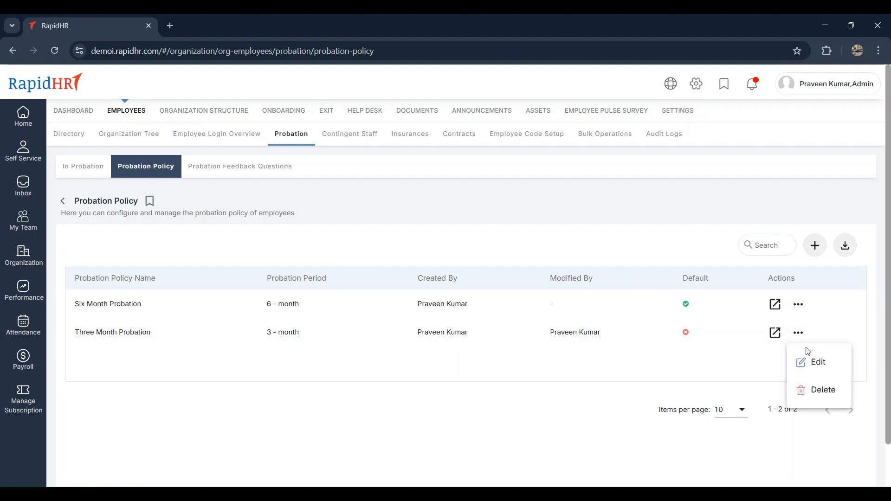
pyautogui.click(813, 362)
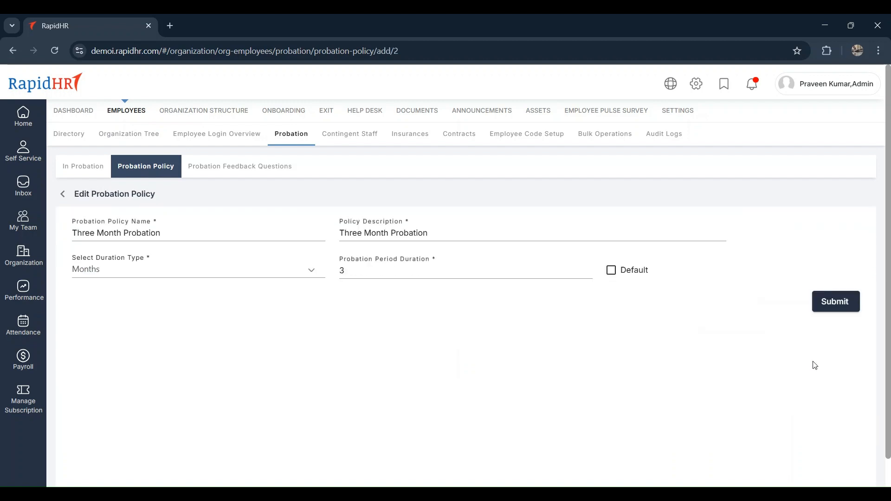
pyautogui.click(838, 307)
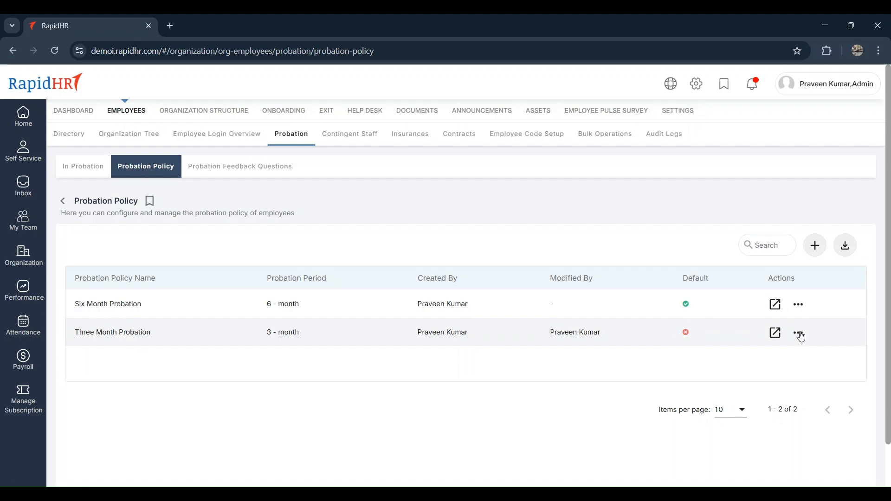
# Step: Delete the Three Month Probation policy and confirm the deletion
pyautogui.click(802, 335)
pyautogui.click(820, 393)
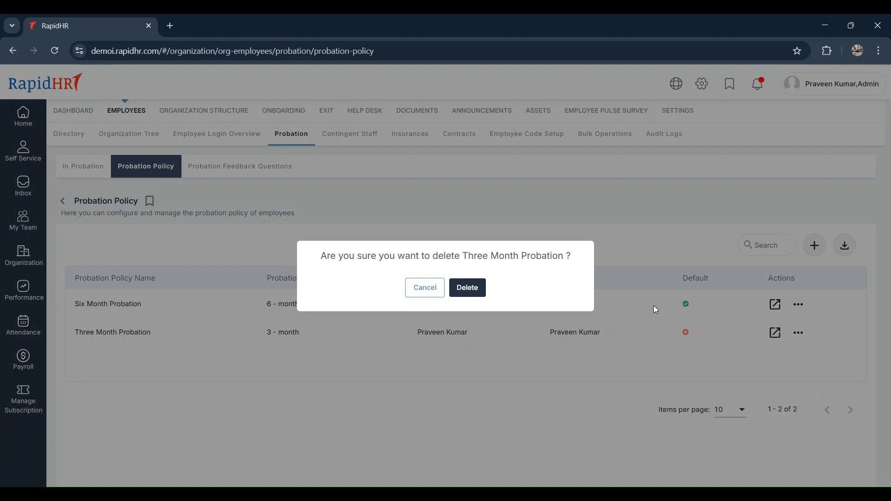
pyautogui.click(467, 288)
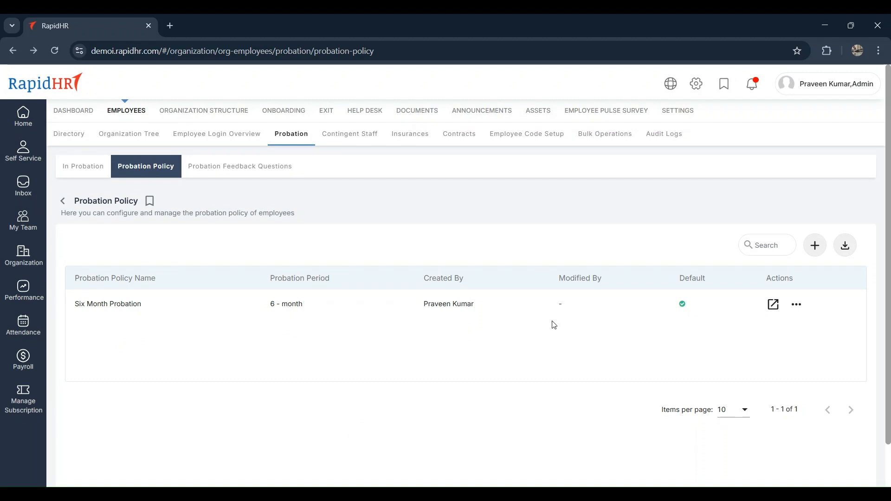
# Step: Open the Six Month Probation policy's configuration and add the fourth employee in the selection list to it
pyautogui.click(774, 307)
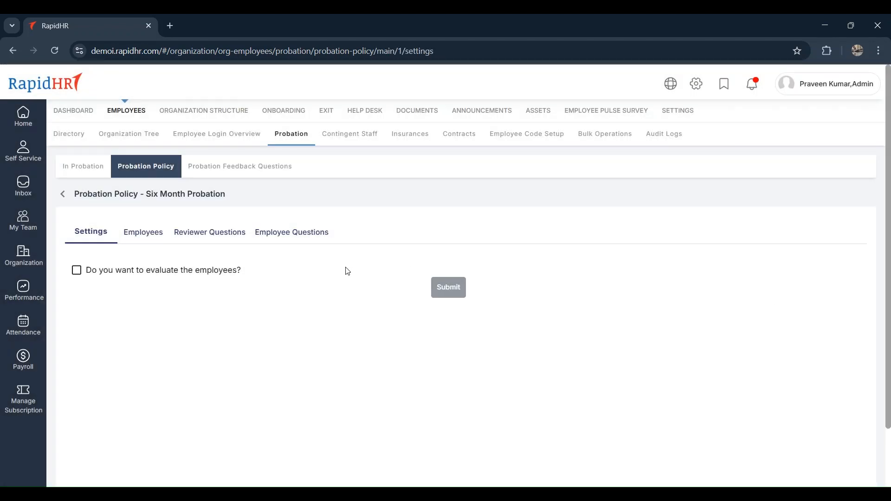
pyautogui.click(143, 238)
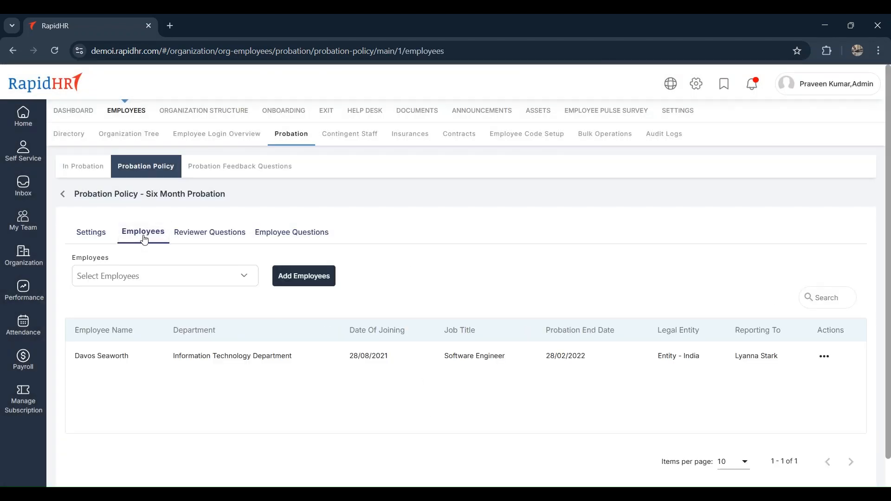
pyautogui.click(194, 281)
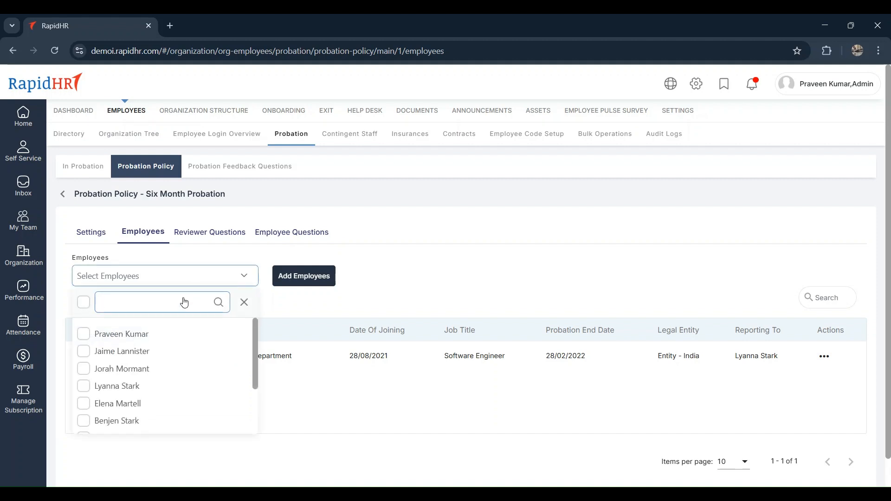
pyautogui.click(84, 386)
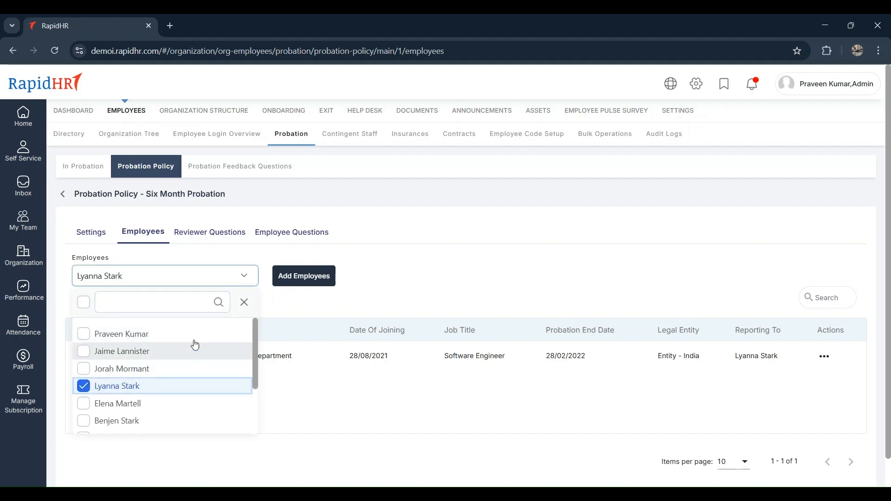
pyautogui.click(300, 281)
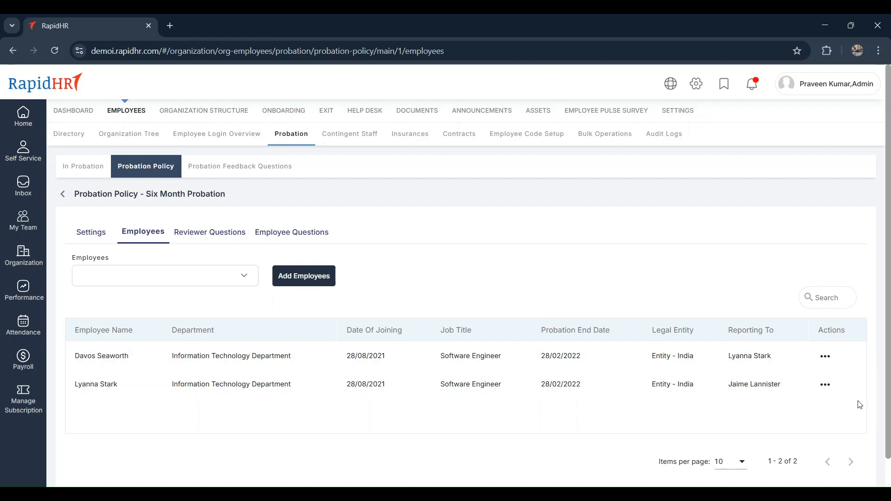
# Step: Remove the newly added employee from the Six Month Probation policy and confirm the deletion
pyautogui.click(827, 386)
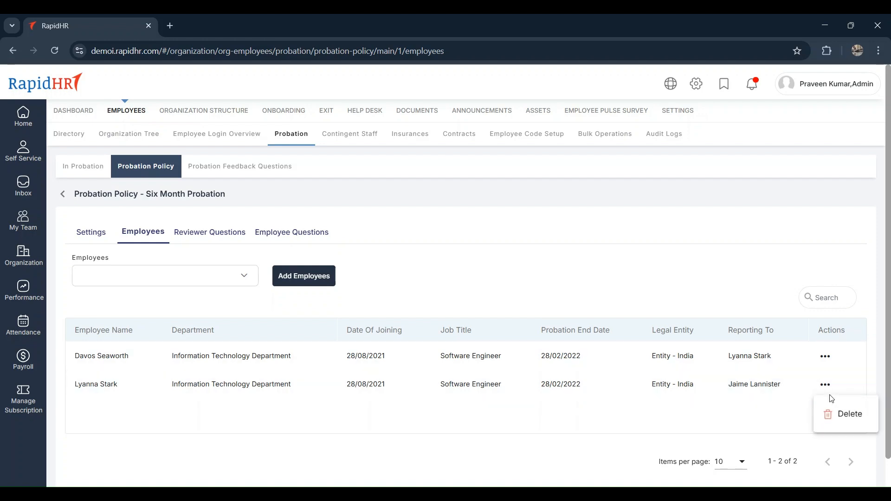
pyautogui.click(842, 419)
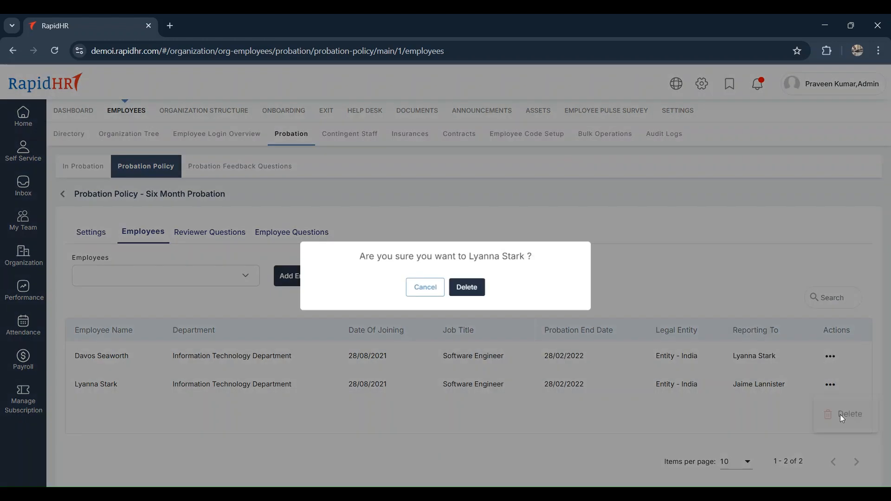
pyautogui.click(474, 289)
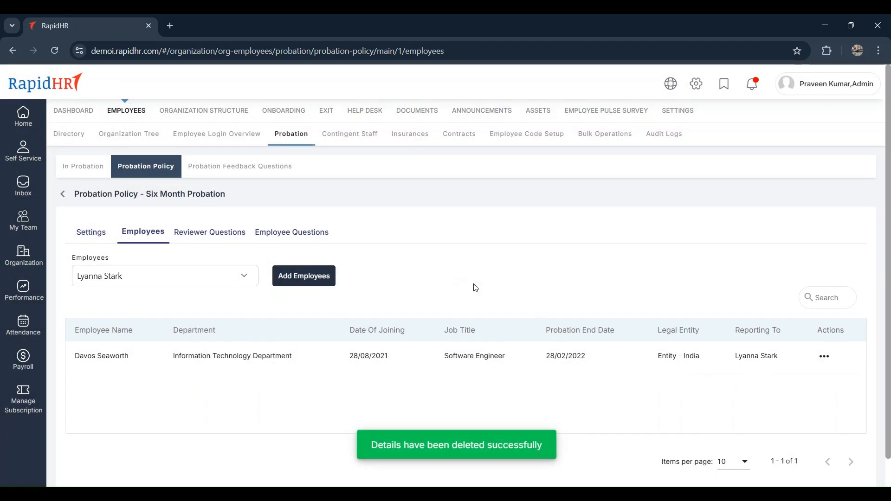
# Step: Enable employee evaluation in the Six Month Probation policy's settings and set it to start automatically 15 days before
pyautogui.click(90, 235)
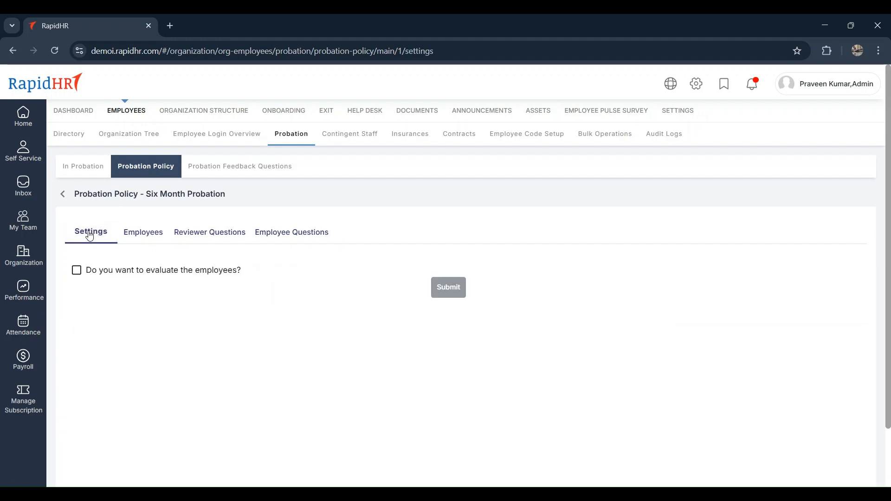
pyautogui.click(76, 272)
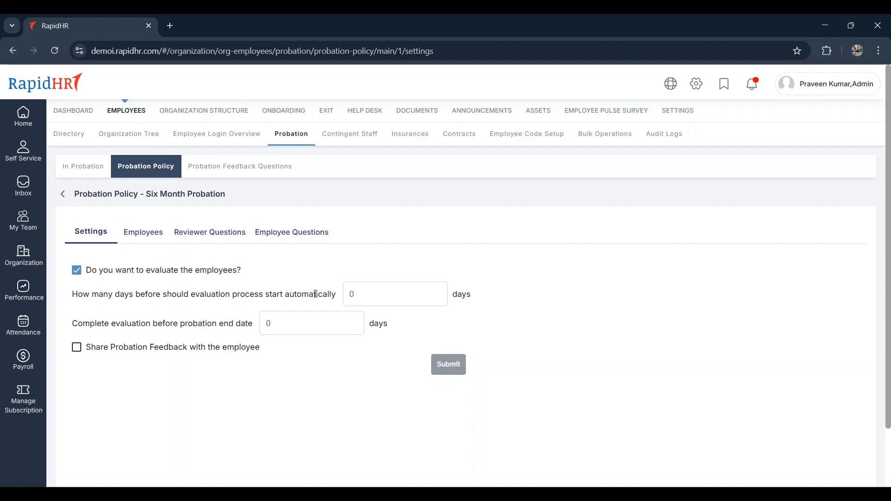
pyautogui.click(358, 295)
pyautogui.write('0')
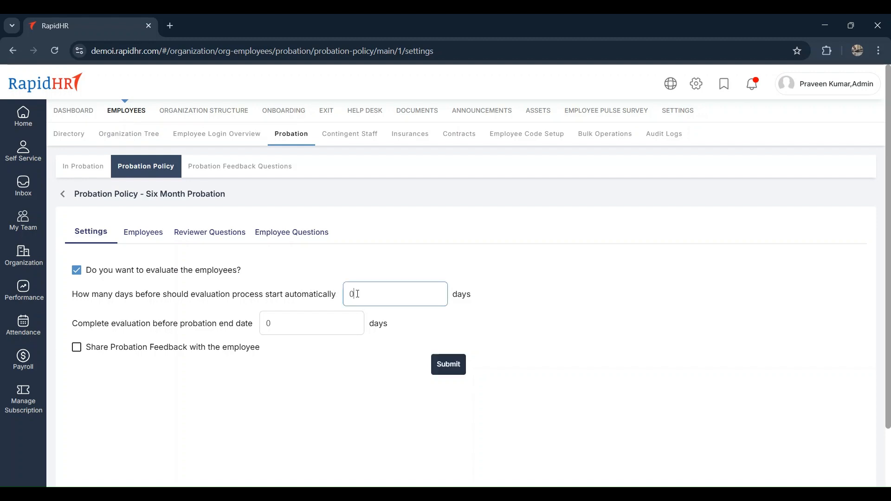
pyautogui.press('BackSpace')
pyautogui.write('15')
# Step: Set evaluation completion to 10 days before the probation end date, enable sharing probation feedback with the employee, and submit the settings
pyautogui.click(320, 320)
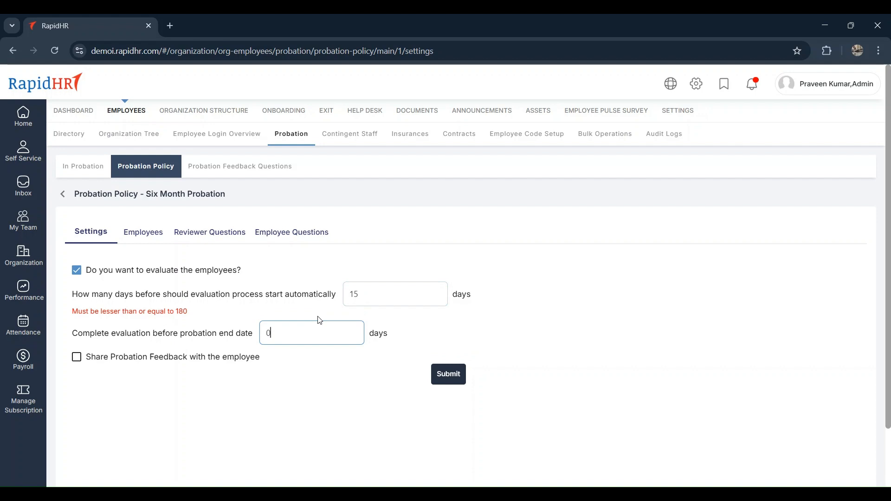
pyautogui.press('BackSpace')
pyautogui.write('10')
pyautogui.click(76, 358)
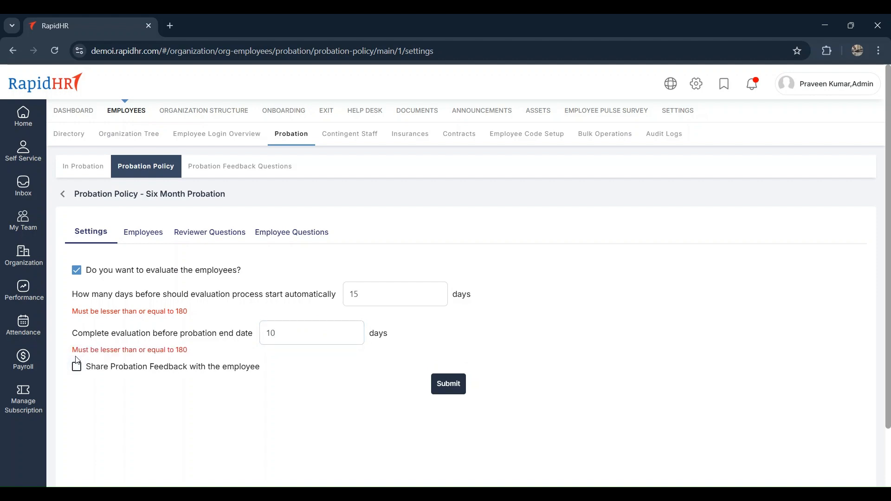
pyautogui.click(77, 368)
pyautogui.click(449, 384)
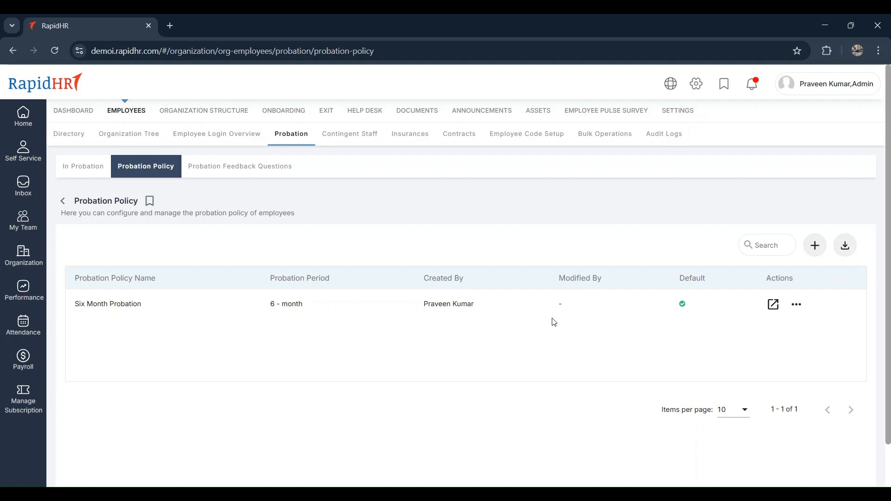